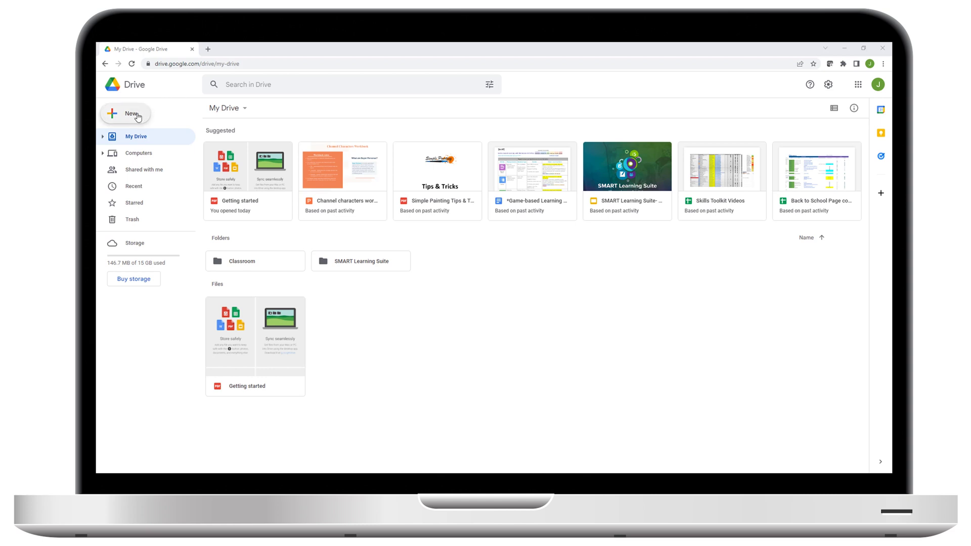
Step: Open the Connect more apps entry under Drive's New > More menu to reach the Marketplace
{"action": "left_click", "coordinate": [137, 116]}
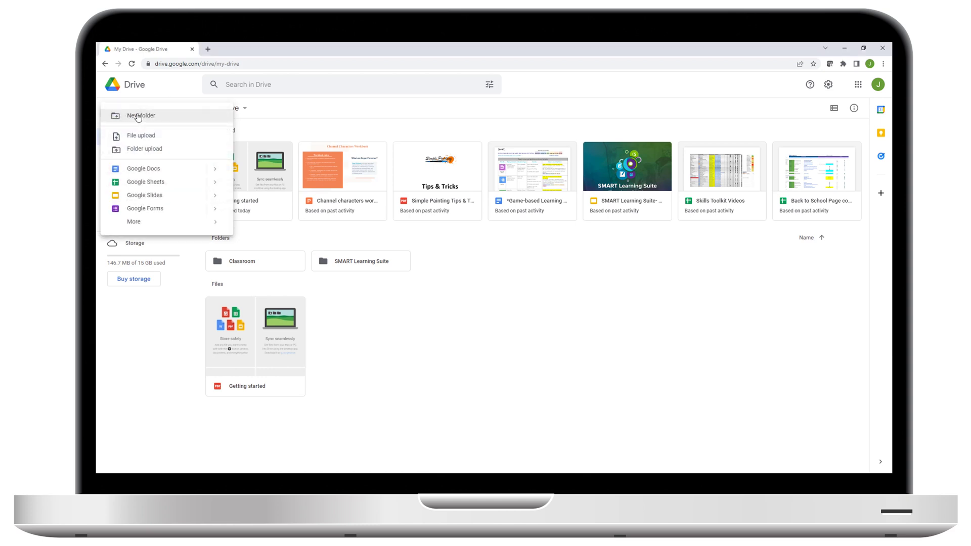
{"action": "mouse_move", "coordinate": [136, 220]}
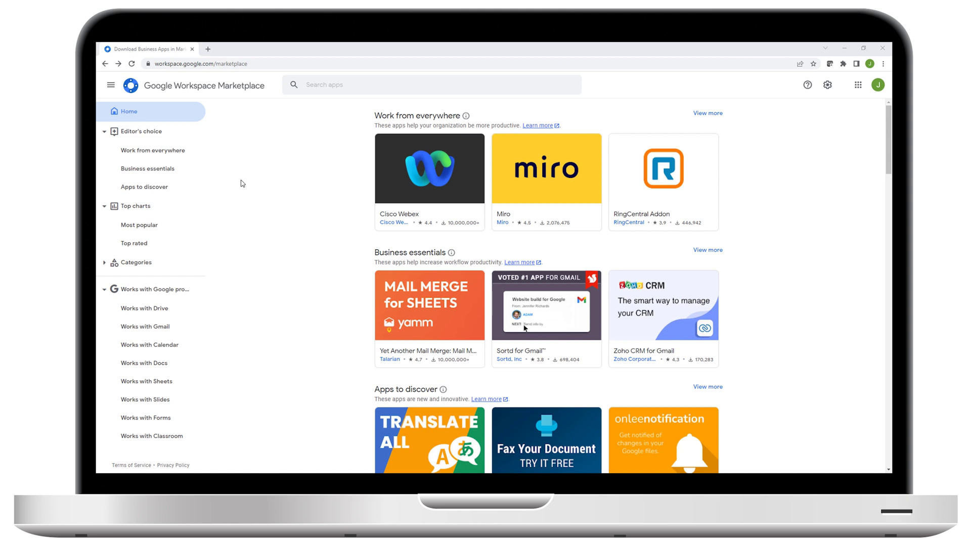
Step: Search the Marketplace for 'Lumio', open its listing, and start installing it
{"action": "left_click", "coordinate": [314, 85]}
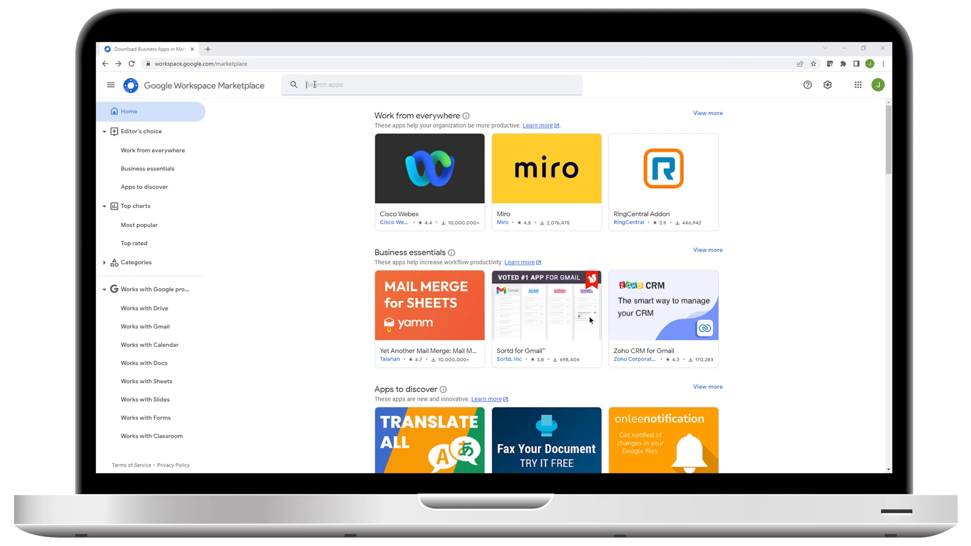
{"action": "type", "text": "Lumio"}
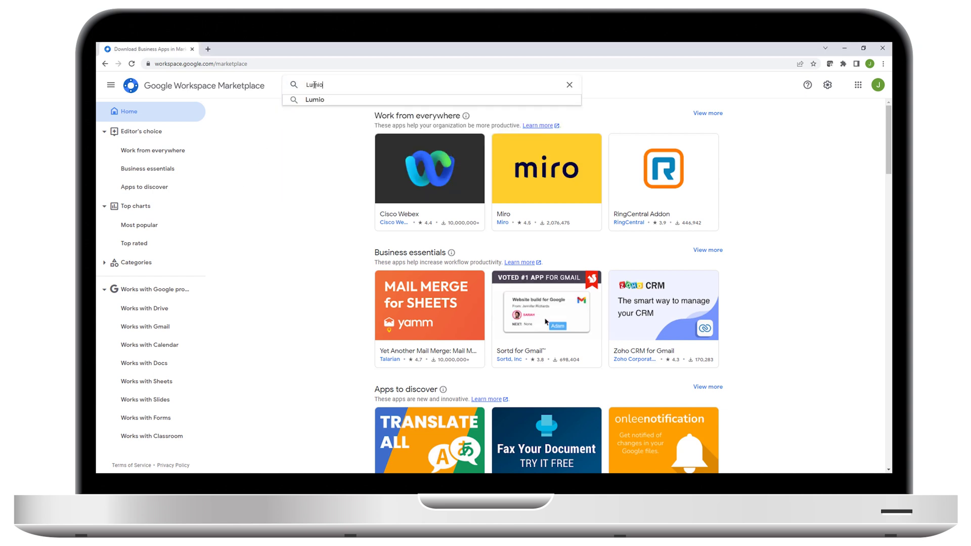
{"action": "left_click", "coordinate": [310, 100]}
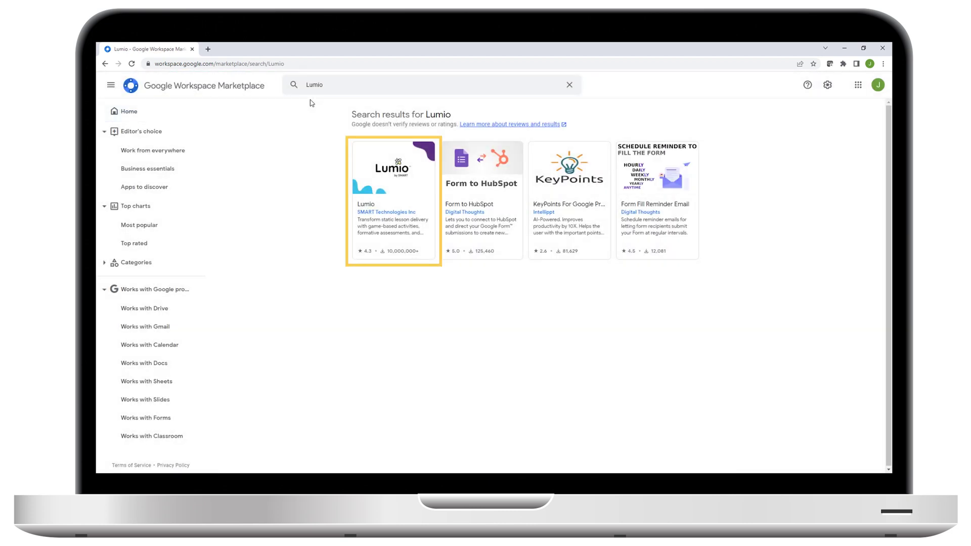
{"action": "left_click", "coordinate": [377, 170]}
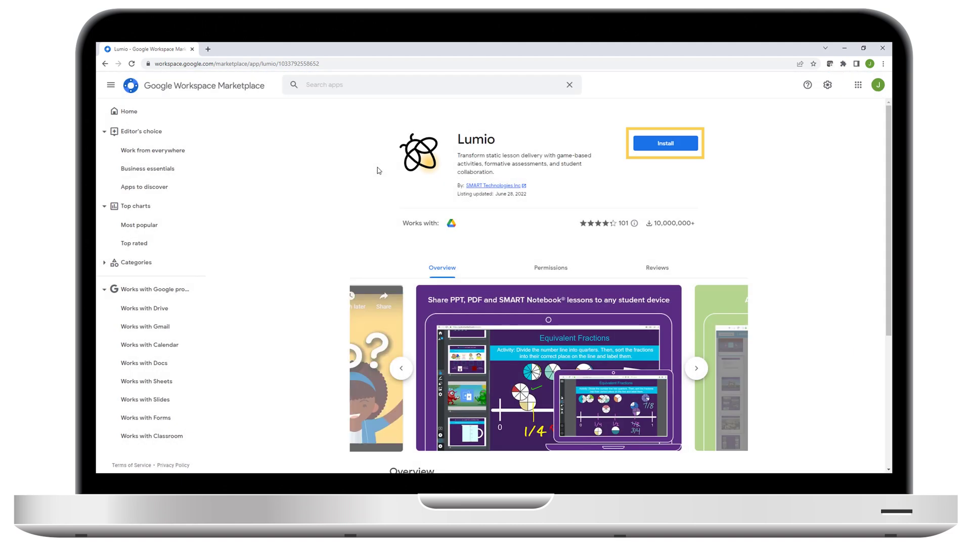
{"action": "left_click", "coordinate": [664, 143]}
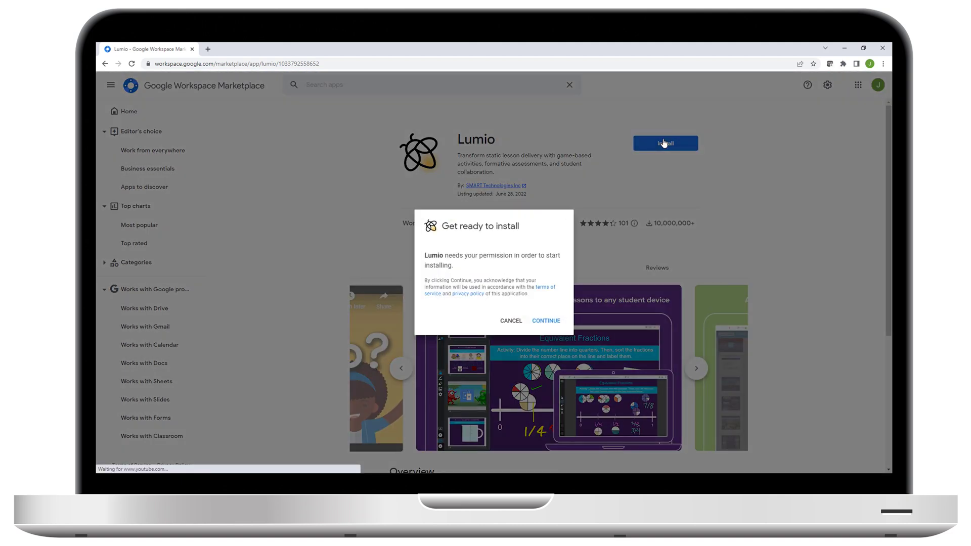
Step: Install Lumio for the chosen Google account, allowing it to view, download and edit Drive files
{"action": "left_click", "coordinate": [541, 322]}
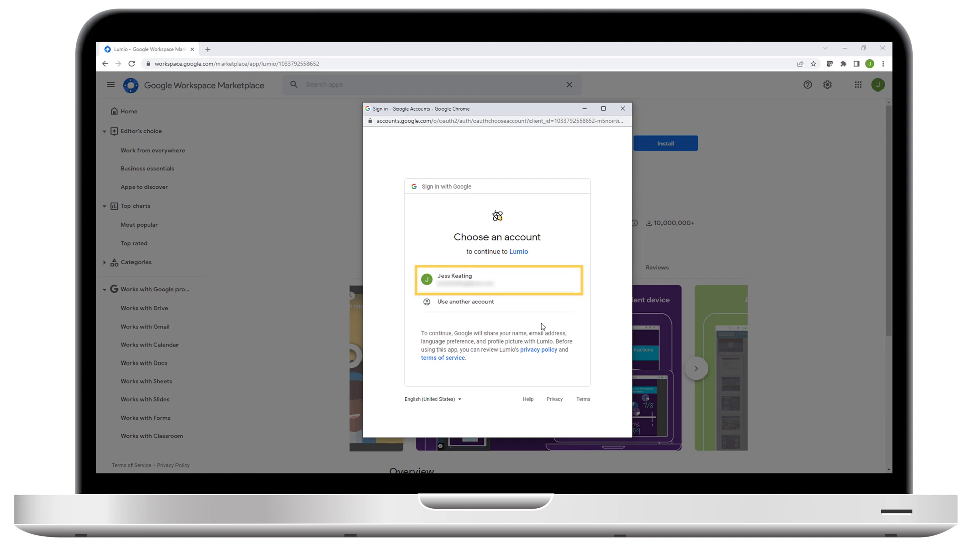
{"action": "left_click", "coordinate": [461, 277]}
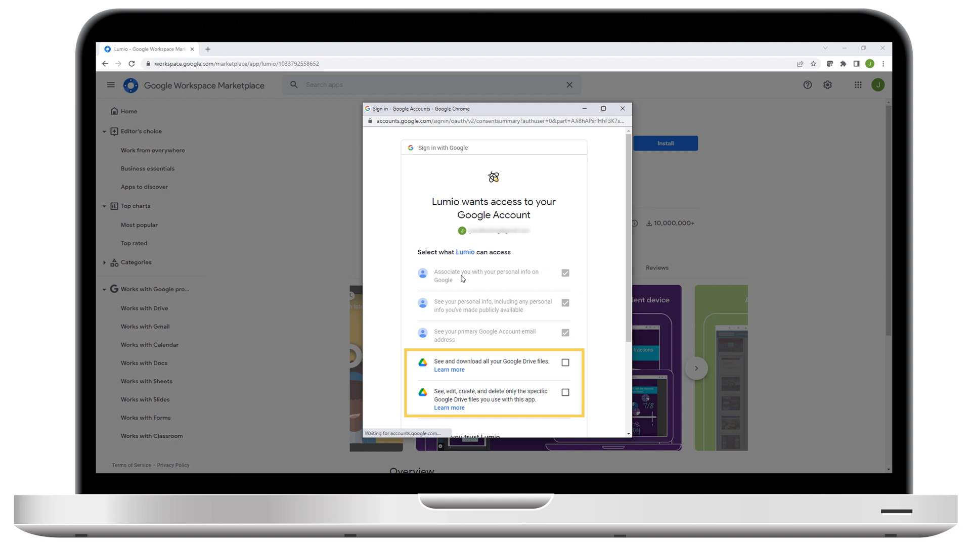
{"action": "left_click", "coordinate": [567, 365]}
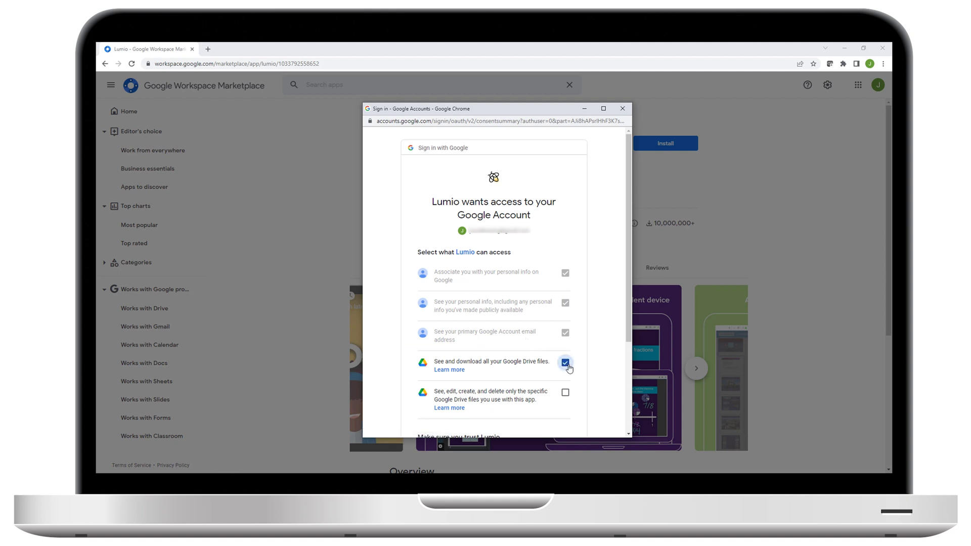
{"action": "left_click", "coordinate": [566, 394]}
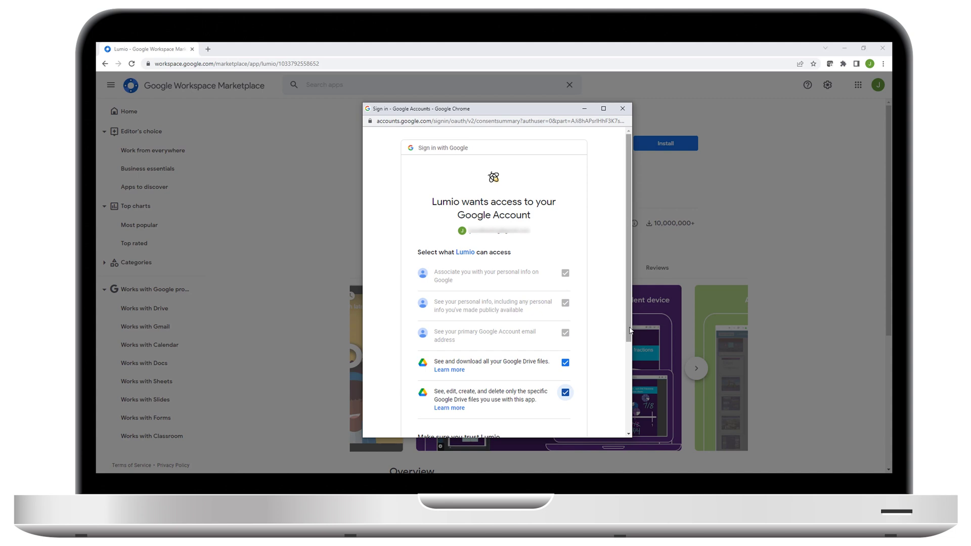
{"action": "scroll", "coordinate": [632, 374], "scroll_direction": "down", "scroll_amount": 1}
{"action": "scroll", "coordinate": [632, 377], "scroll_direction": "down", "scroll_amount": 2}
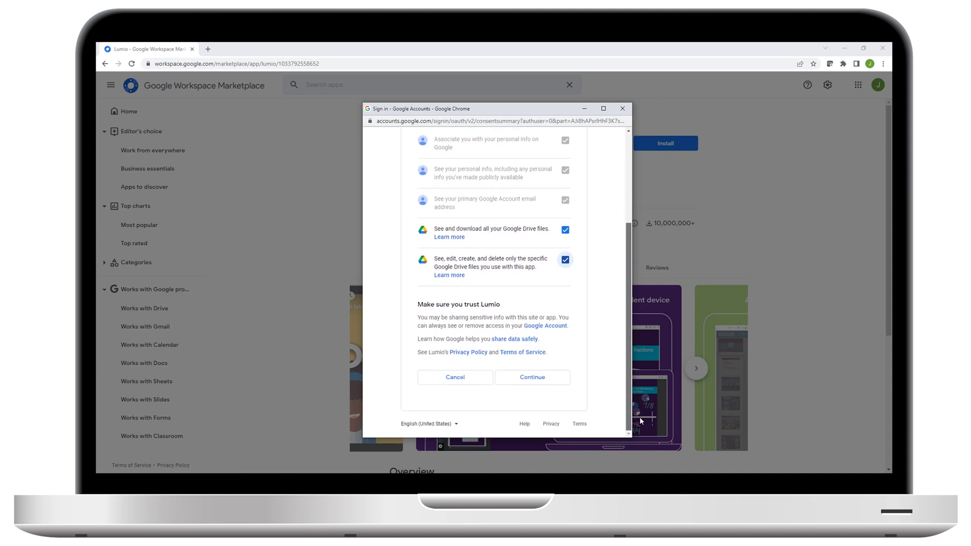
{"action": "left_click", "coordinate": [543, 377]}
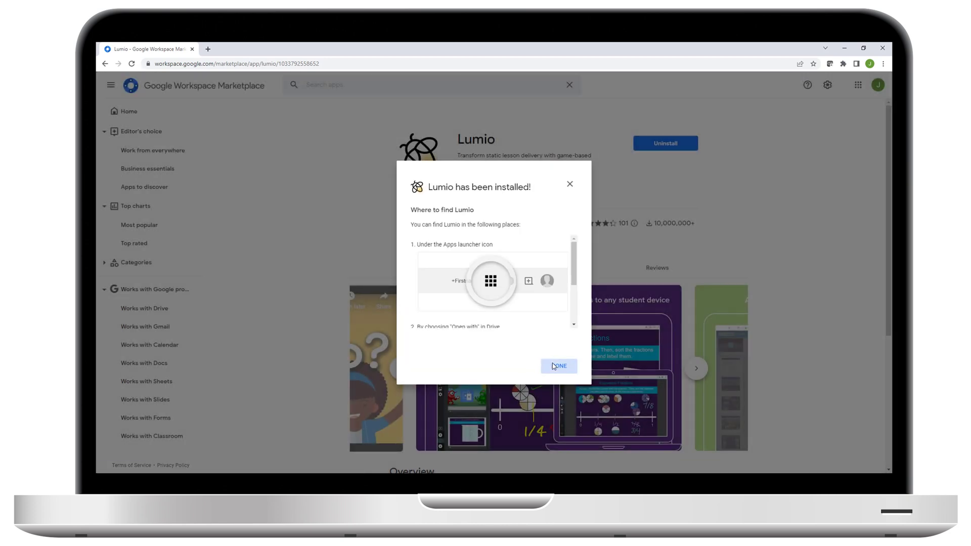
{"action": "left_click", "coordinate": [555, 366]}
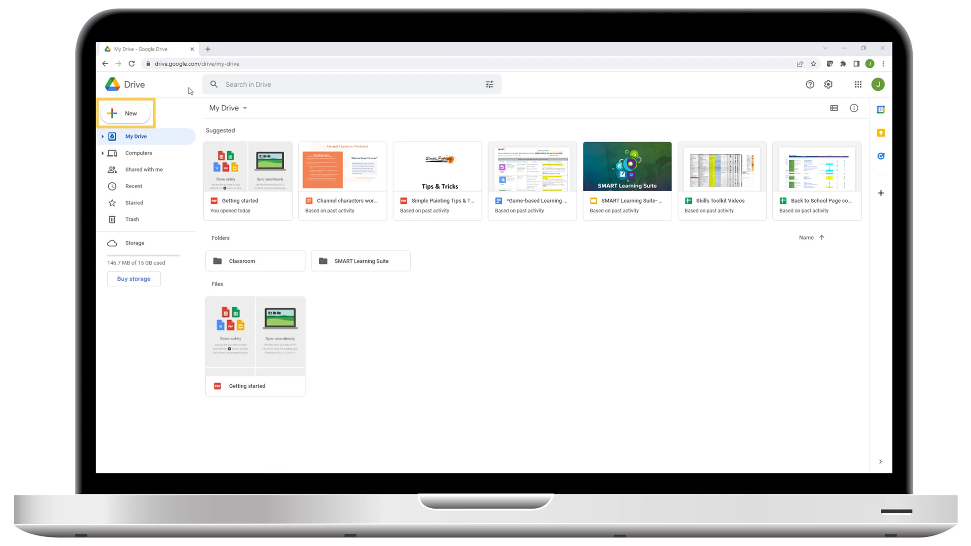
Step: Launch Lumio from Drive's New > More menu, opening its My Library in a new tab
{"action": "left_click", "coordinate": [128, 116]}
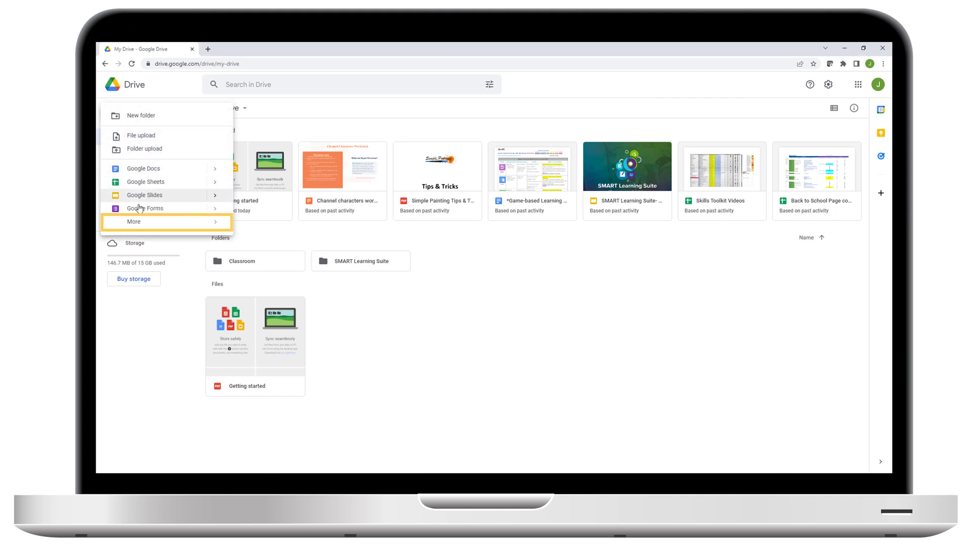
{"action": "mouse_move", "coordinate": [144, 222]}
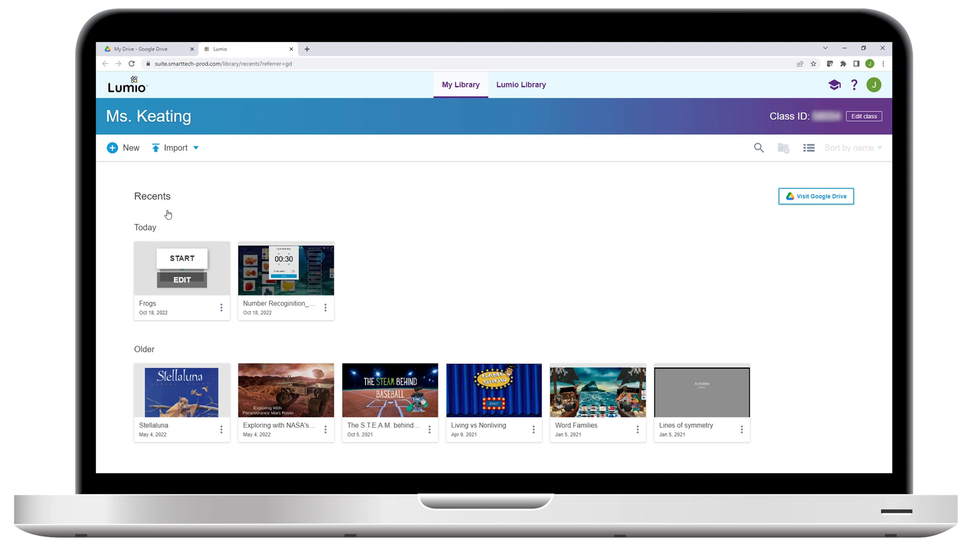
Step: Peek at the new-lesson Add page dialog and the Lumio Library, then go back to Google Drive
{"action": "left_click", "coordinate": [128, 148]}
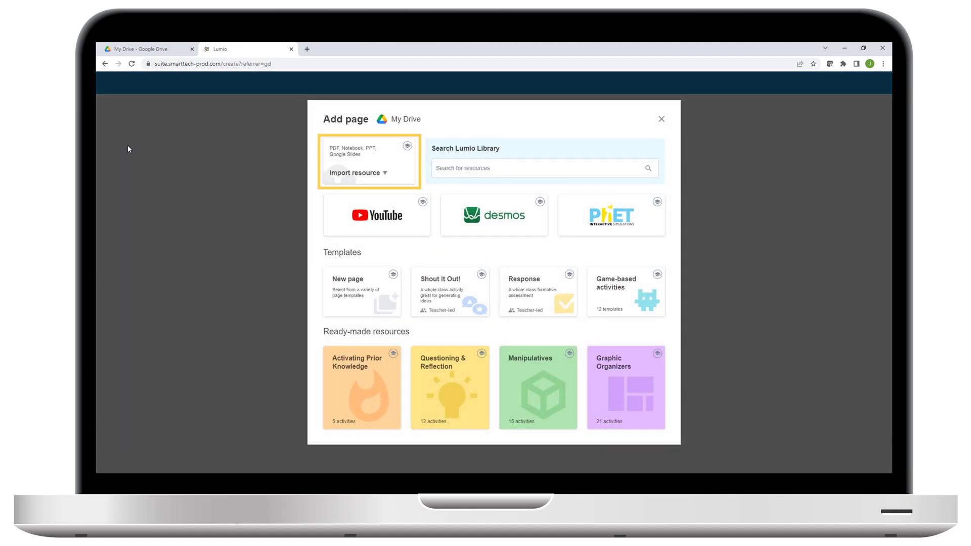
{"action": "left_click", "coordinate": [661, 120]}
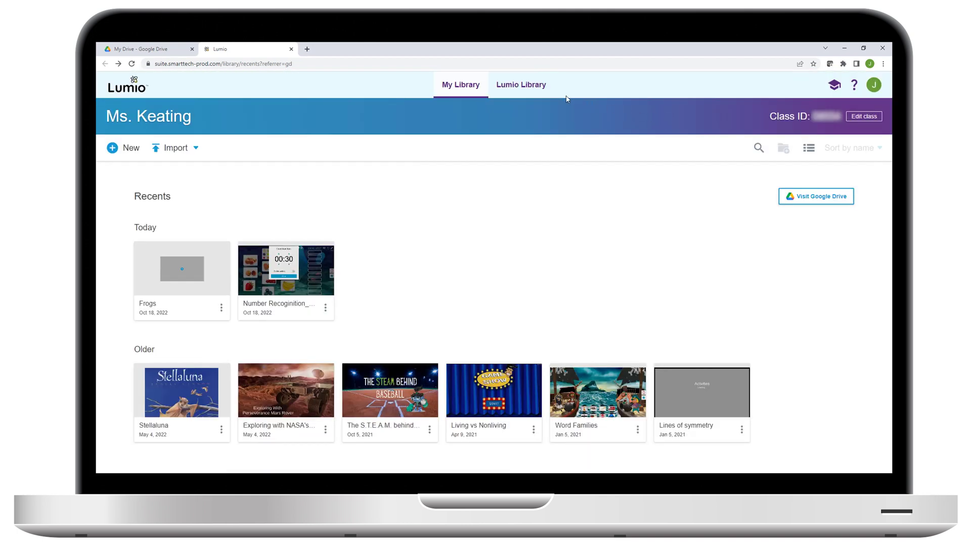
{"action": "left_click", "coordinate": [533, 85]}
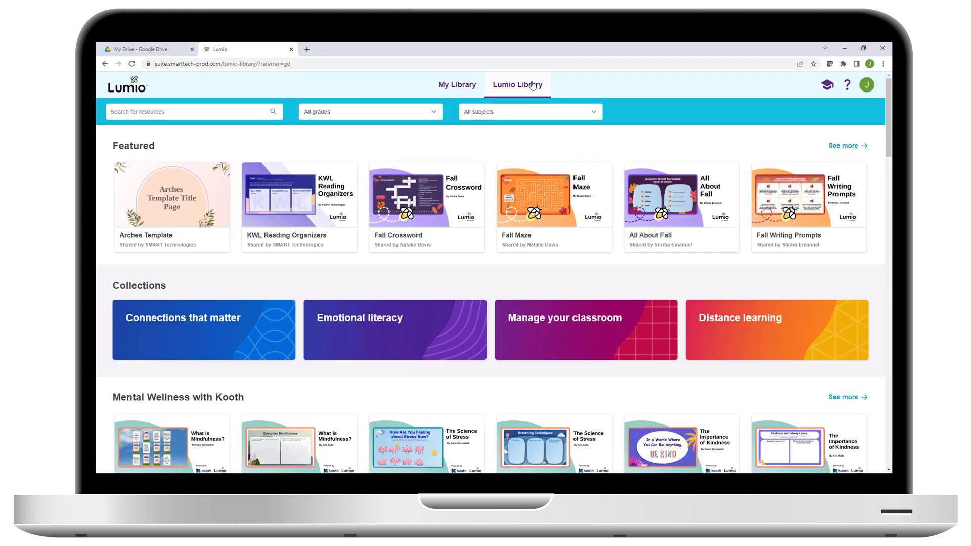
{"action": "left_click", "coordinate": [458, 90]}
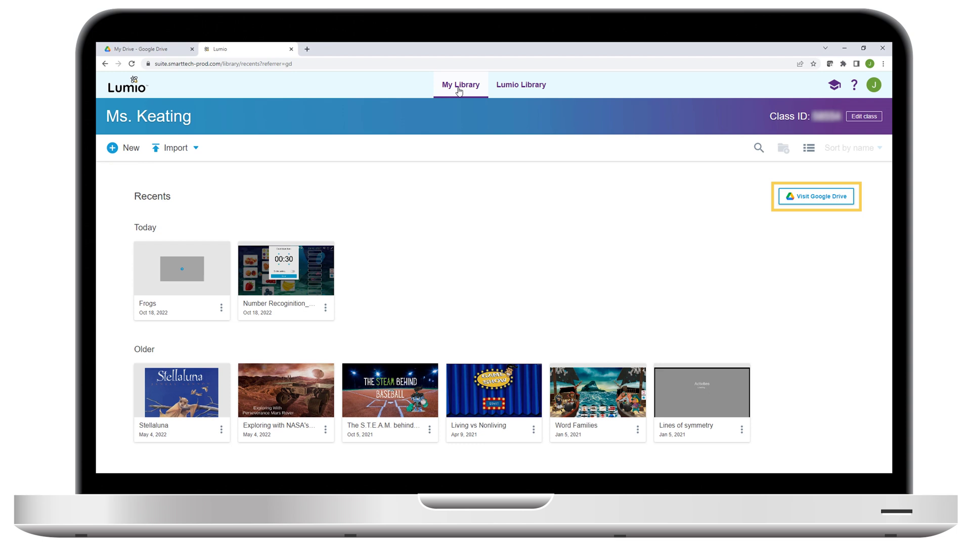
{"action": "left_click", "coordinate": [804, 196]}
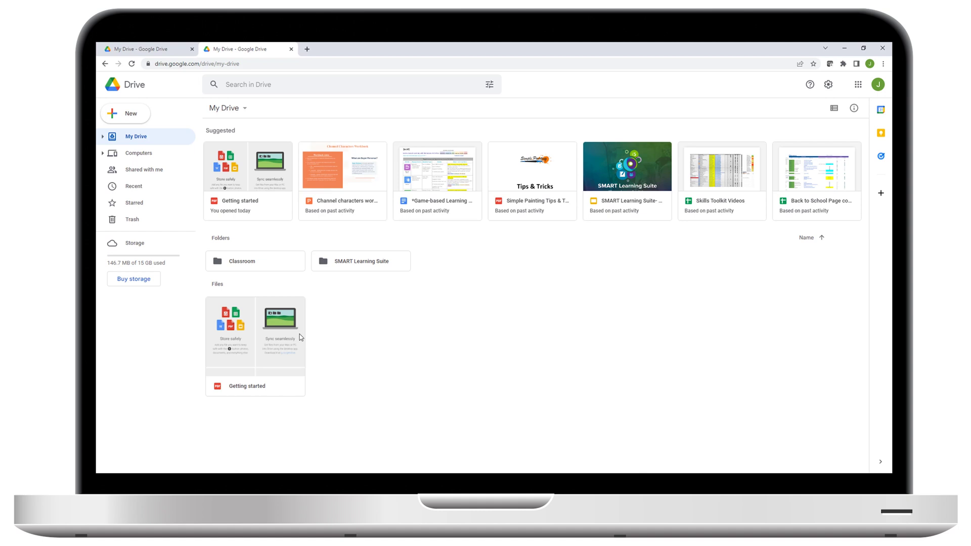
Step: Open the Getting started PDF with Lumio from its Open with menu
{"action": "left_click", "coordinate": [280, 337]}
{"action": "right_click", "coordinate": [280, 337]}
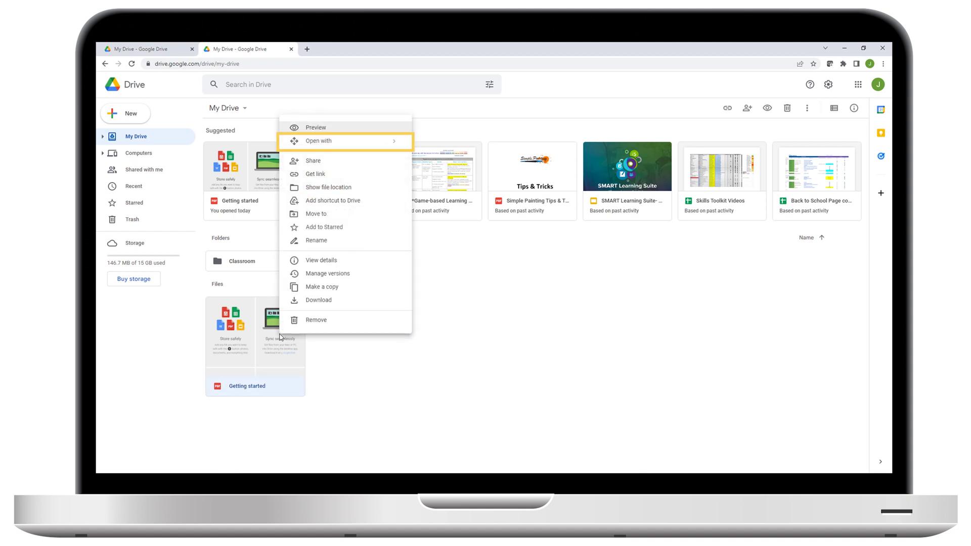
{"action": "mouse_move", "coordinate": [334, 141]}
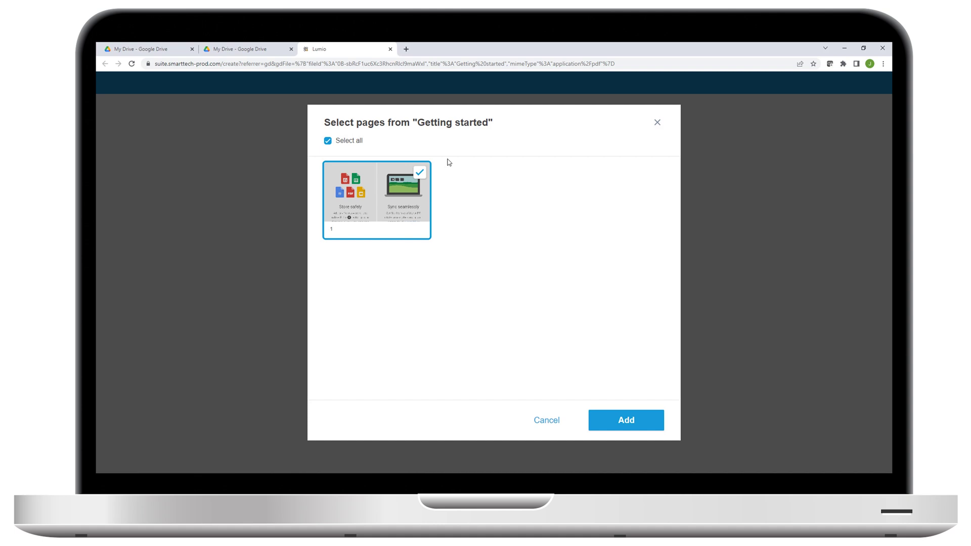
Step: Import the PDF's single page into the lesson and dismiss the extra Add page dialog
{"action": "left_click", "coordinate": [624, 421]}
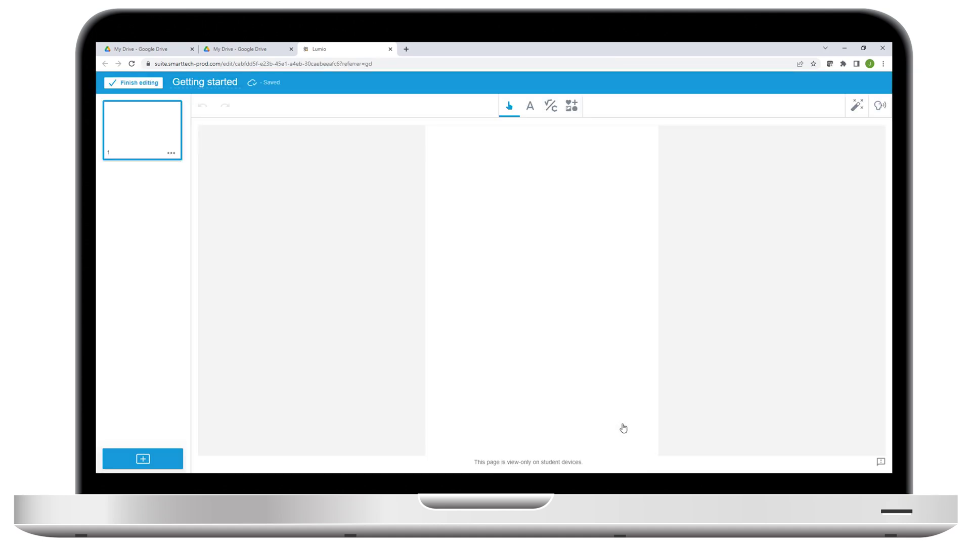
{"action": "left_click", "coordinate": [159, 457]}
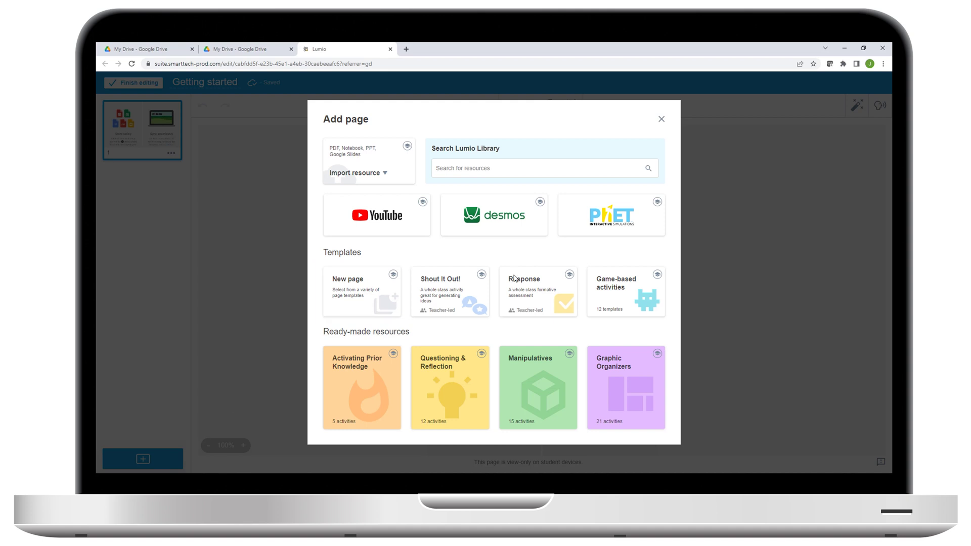
{"action": "left_click", "coordinate": [661, 119]}
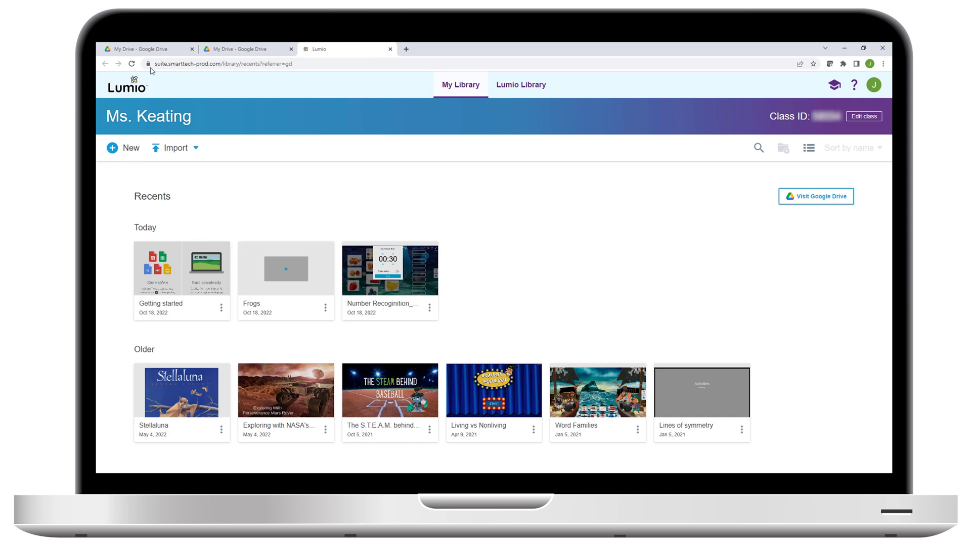
Step: Close the Lumio tab and bring up Open with > Lumio for Getting started.sls
{"action": "left_click", "coordinate": [390, 49]}
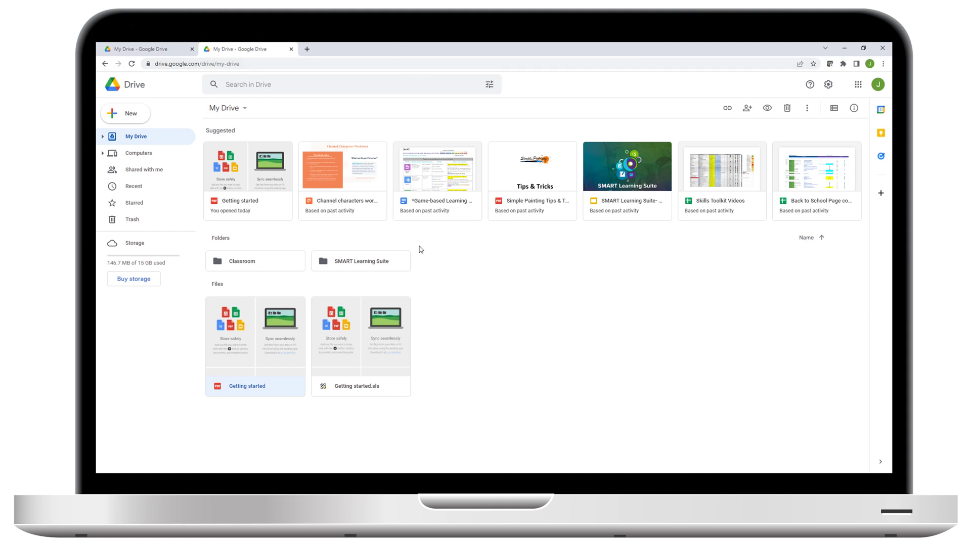
{"action": "right_click", "coordinate": [392, 334]}
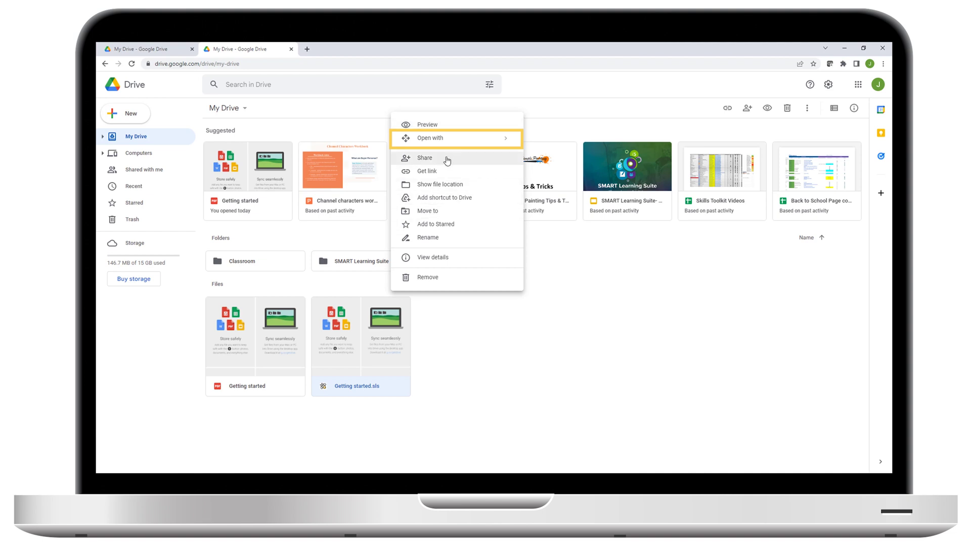
{"action": "mouse_move", "coordinate": [450, 145]}
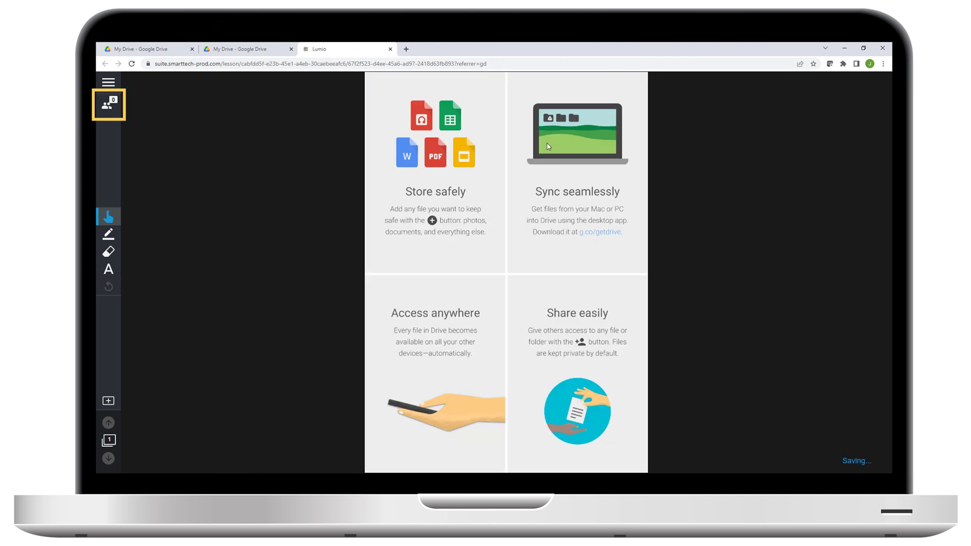
Step: Display the class join instructions via the Class ID link, then switch the lesson to Edit lesson
{"action": "left_click", "coordinate": [109, 104]}
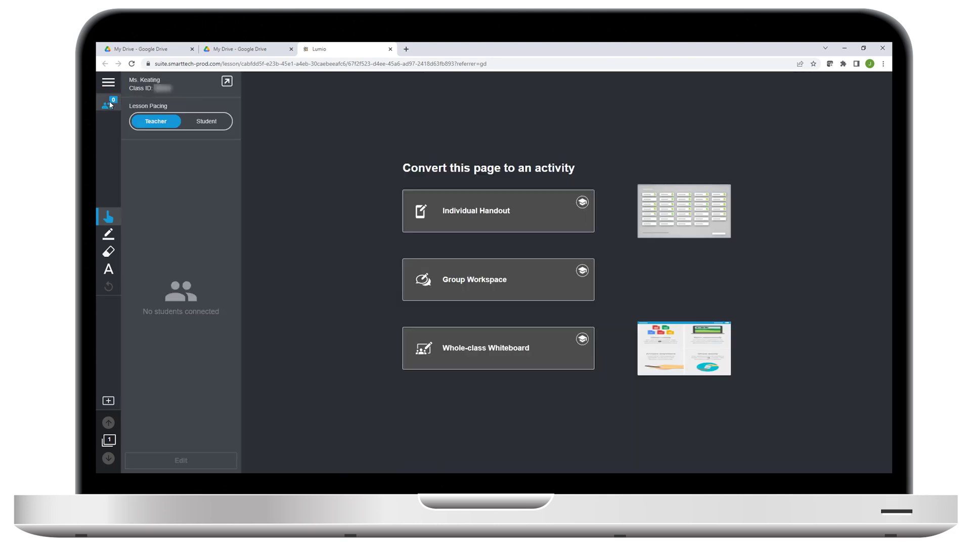
{"action": "left_click", "coordinate": [147, 89]}
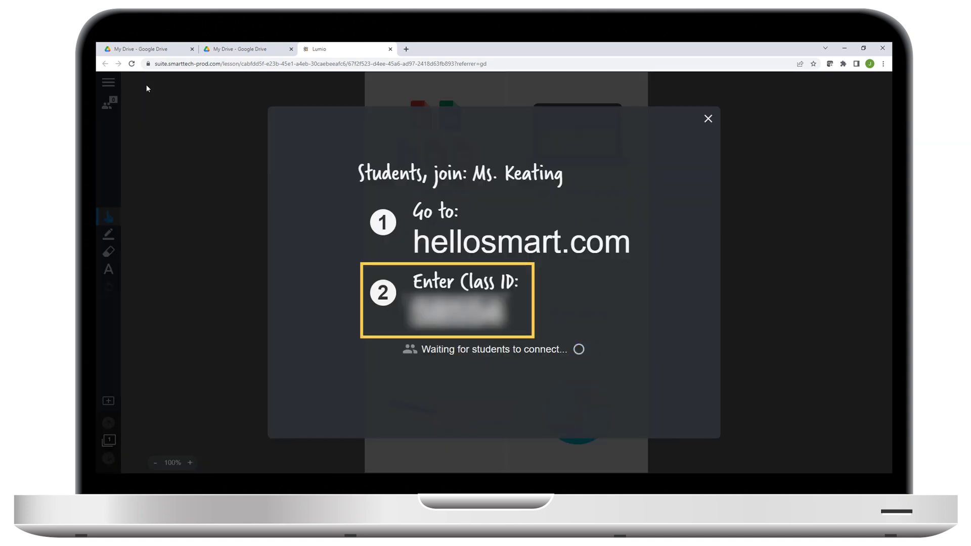
{"action": "left_click", "coordinate": [707, 120]}
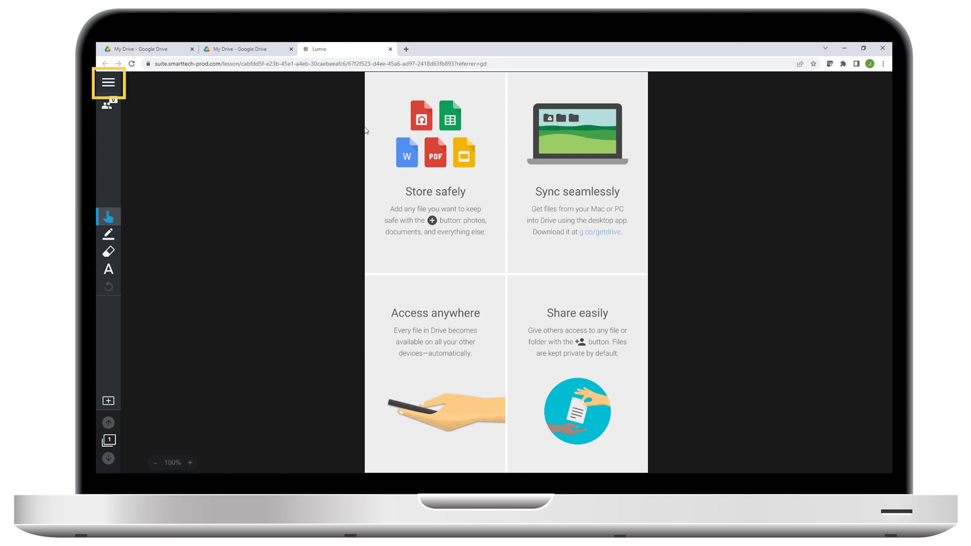
{"action": "left_click", "coordinate": [111, 83]}
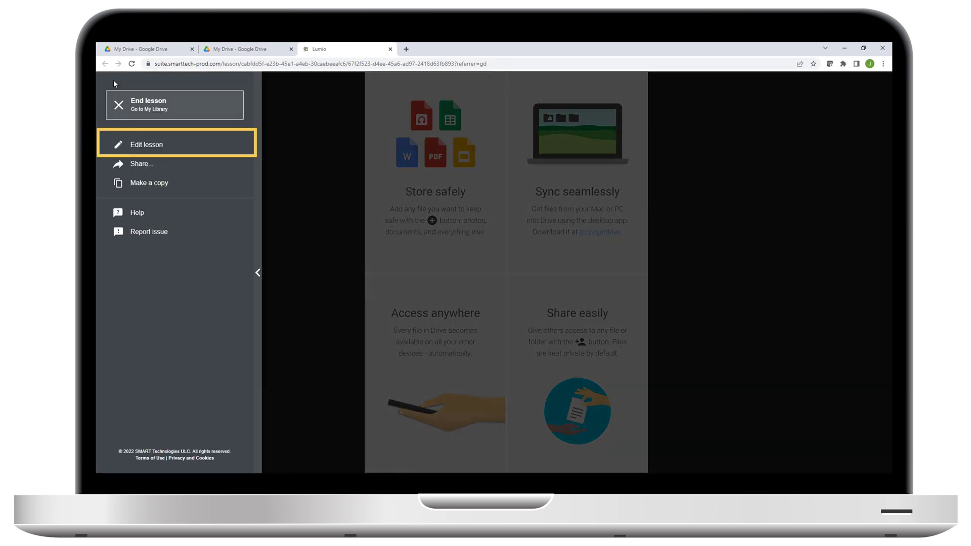
{"action": "left_click", "coordinate": [147, 146]}
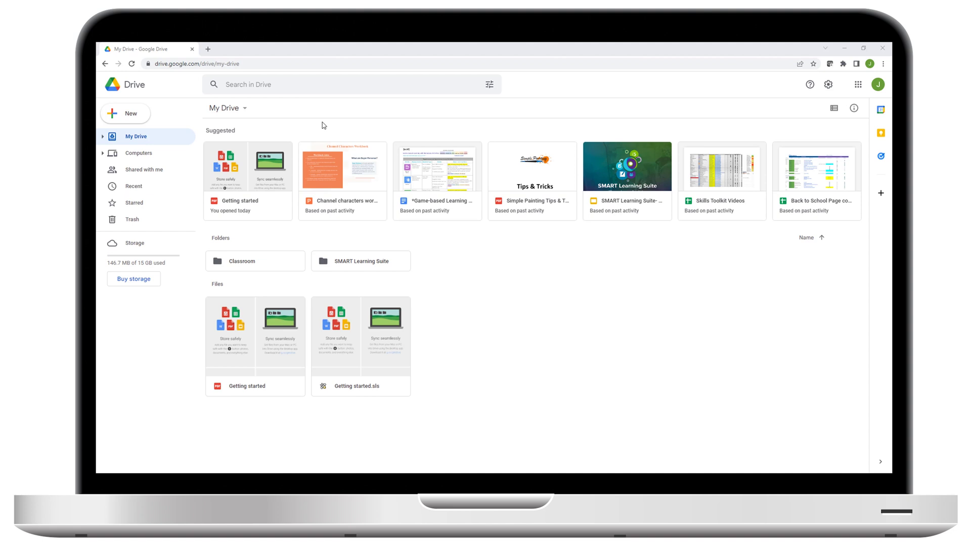
Step: Create a 'Geography' folder via Move to, move Getting started.sls into it, and open it
{"action": "right_click", "coordinate": [367, 328]}
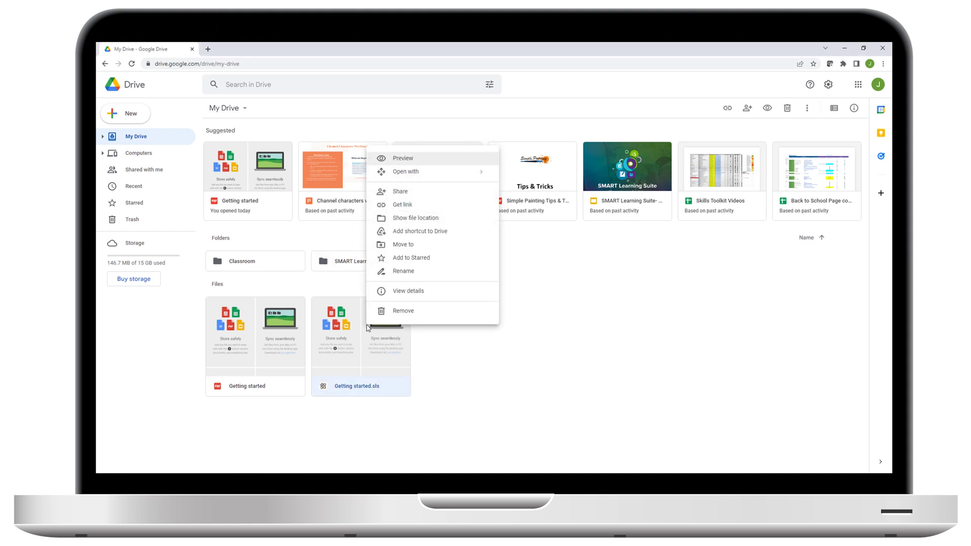
{"action": "left_click", "coordinate": [417, 247]}
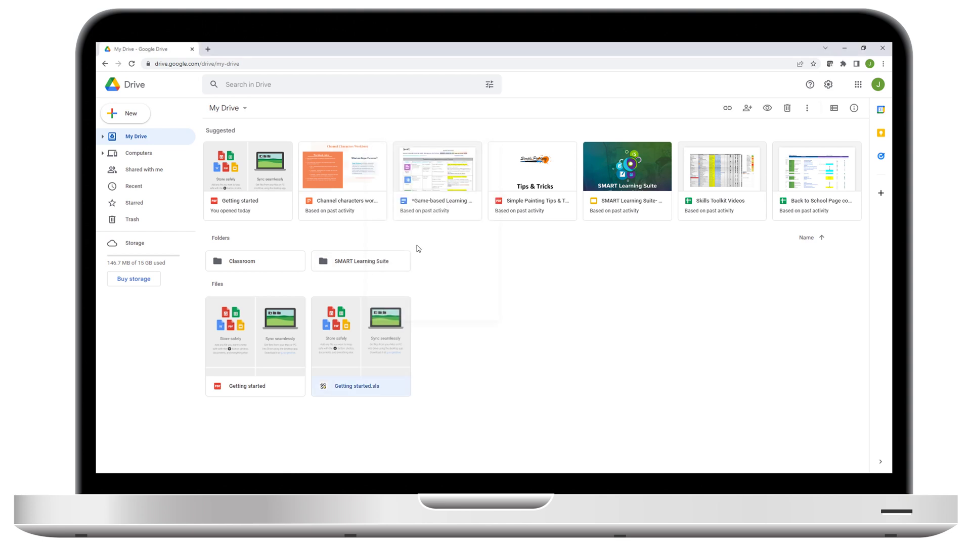
{"action": "scroll", "coordinate": [416, 421], "scroll_direction": "down", "scroll_amount": 1}
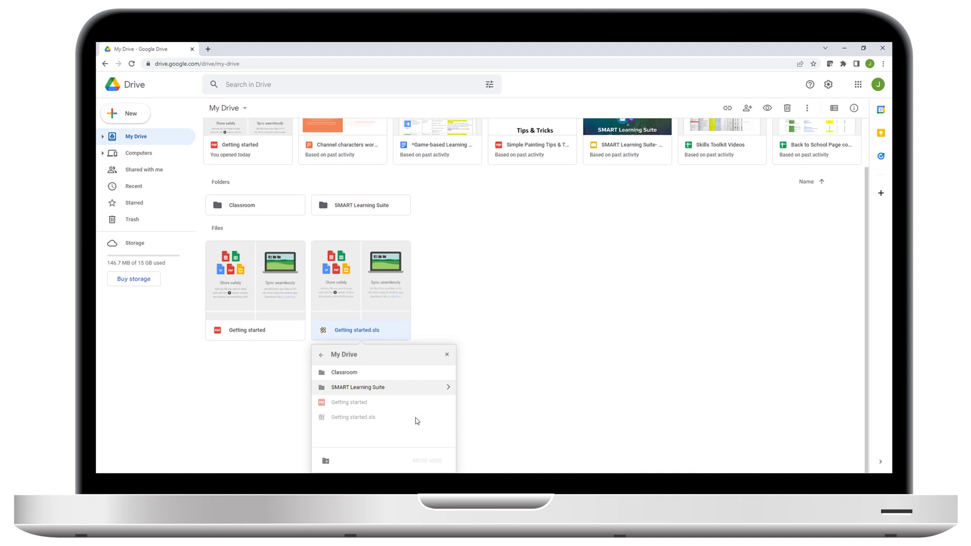
{"action": "left_click", "coordinate": [325, 461]}
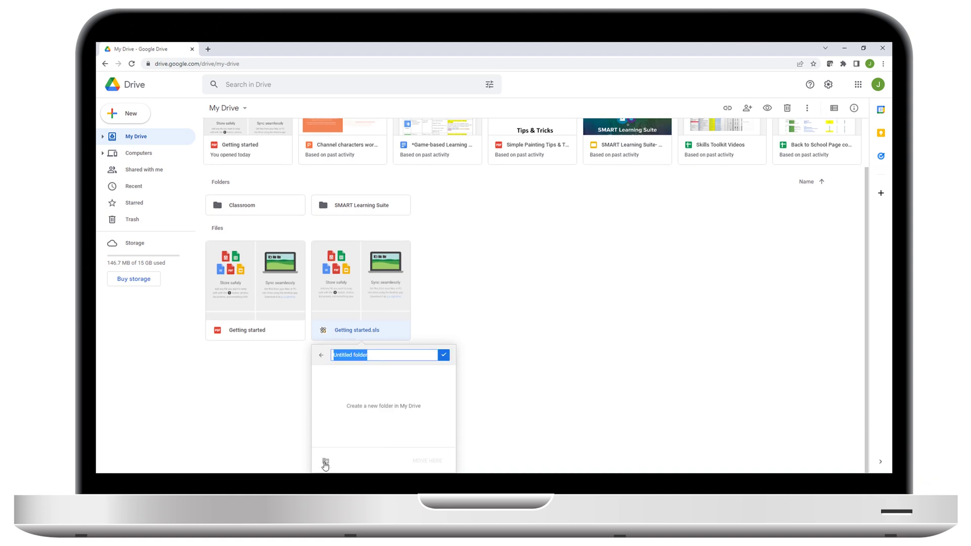
{"action": "type", "text": "Geography"}
{"action": "left_click", "coordinate": [443, 355]}
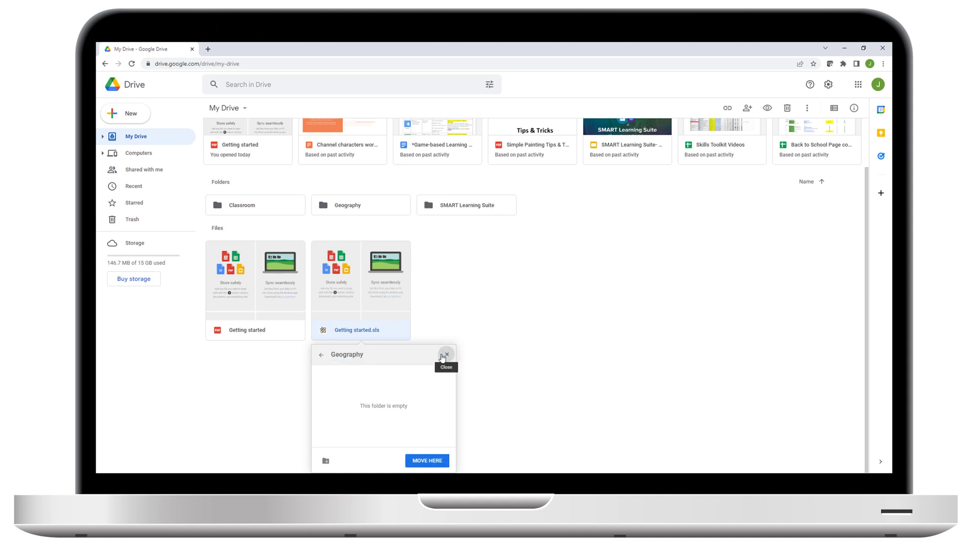
{"action": "left_click", "coordinate": [432, 458]}
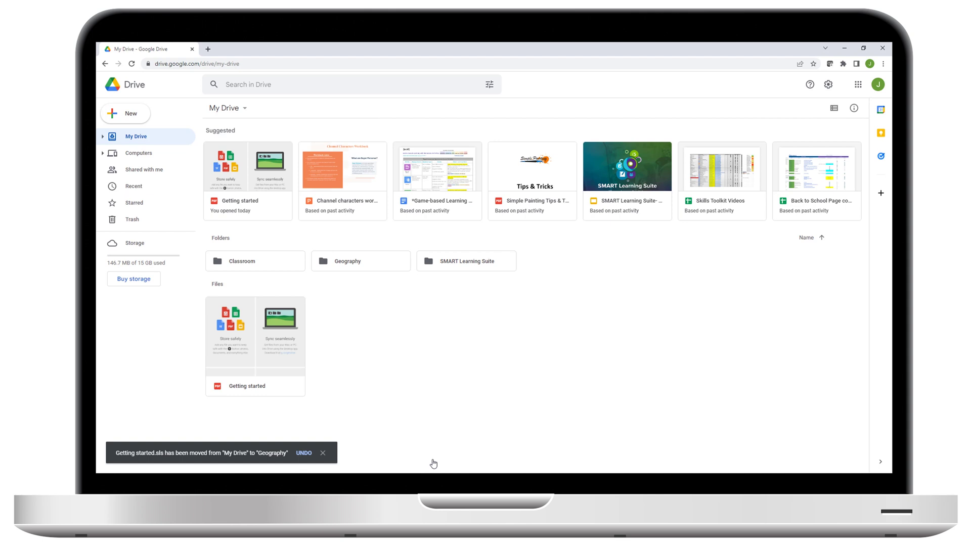
{"action": "double_click", "coordinate": [379, 262]}
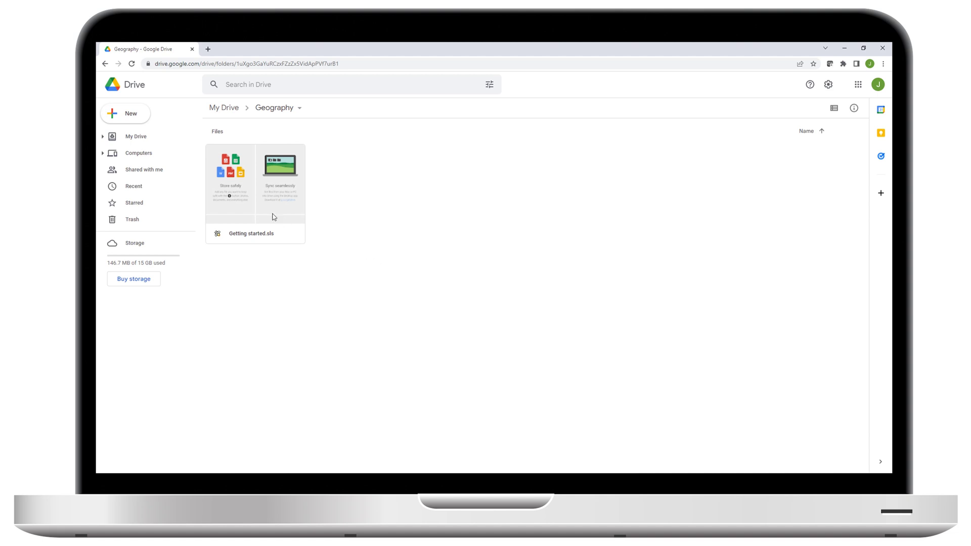
Step: Copy the Google Drive sharing link for Getting started.sls to the clipboard
{"action": "right_click", "coordinate": [251, 195]}
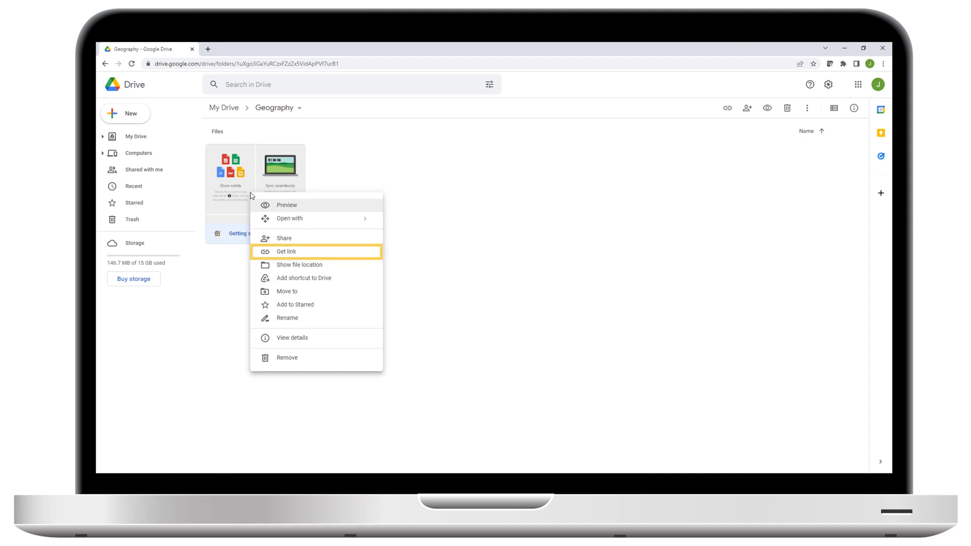
{"action": "left_click", "coordinate": [278, 252]}
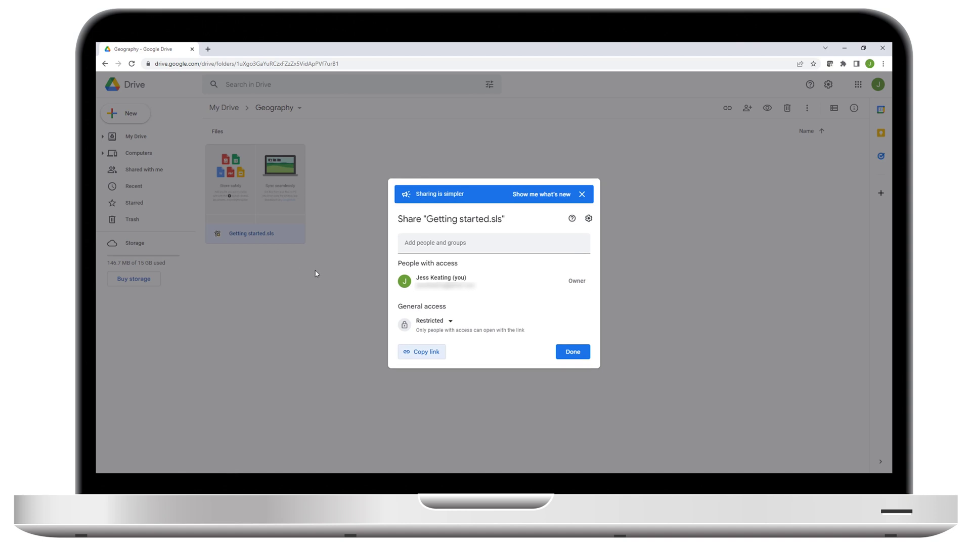
{"action": "left_click", "coordinate": [427, 355]}
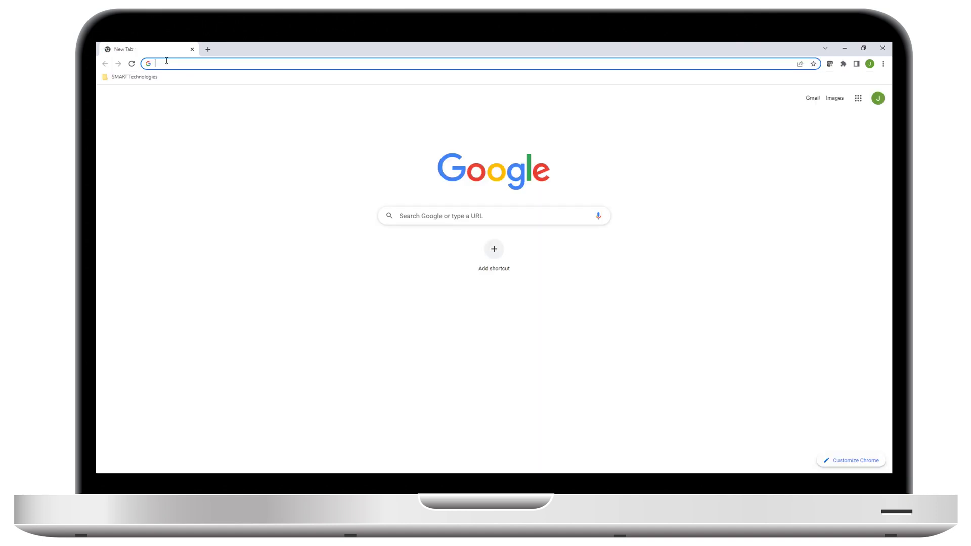
Step: Paste the copied Drive link into the new tab's address bar and load Getting started.sls
{"action": "right_click", "coordinate": [167, 63]}
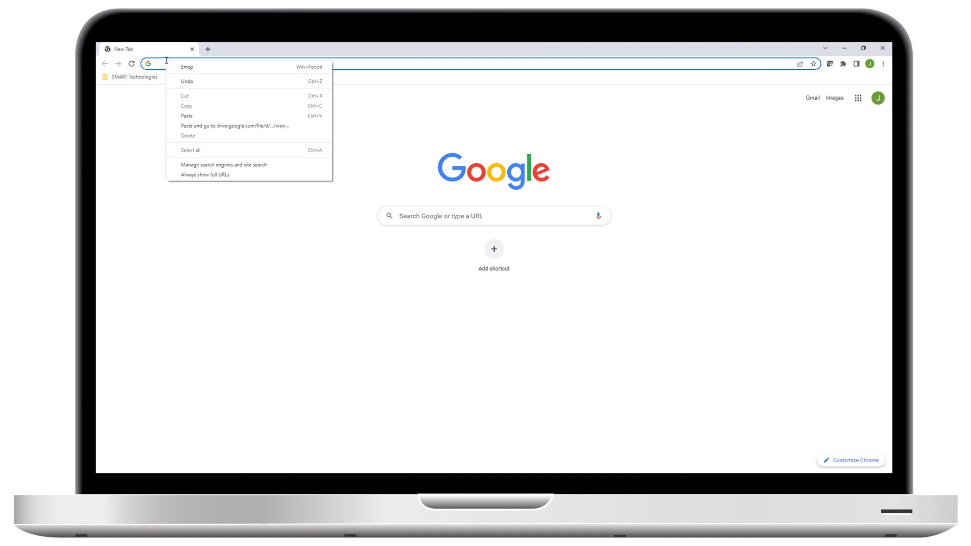
{"action": "left_click", "coordinate": [187, 116]}
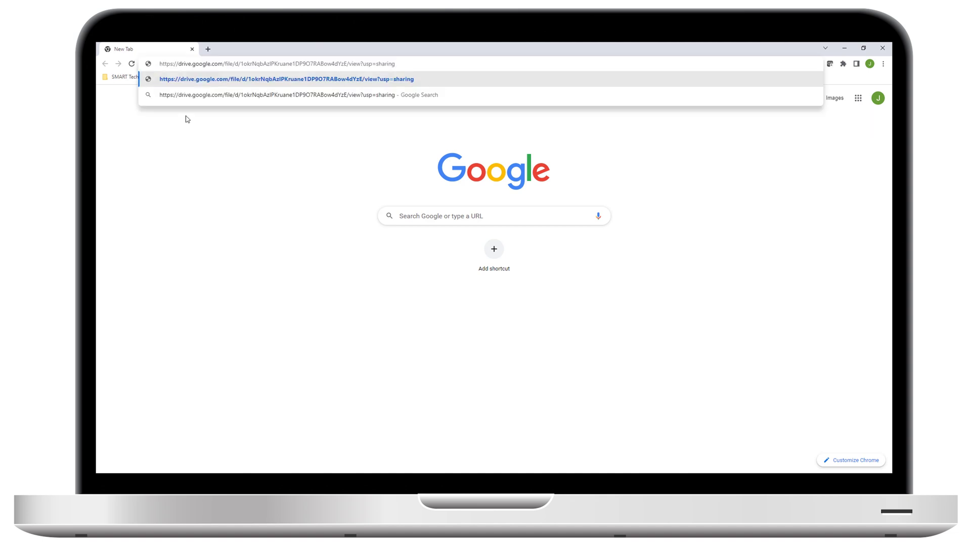
{"action": "key", "text": "Return"}
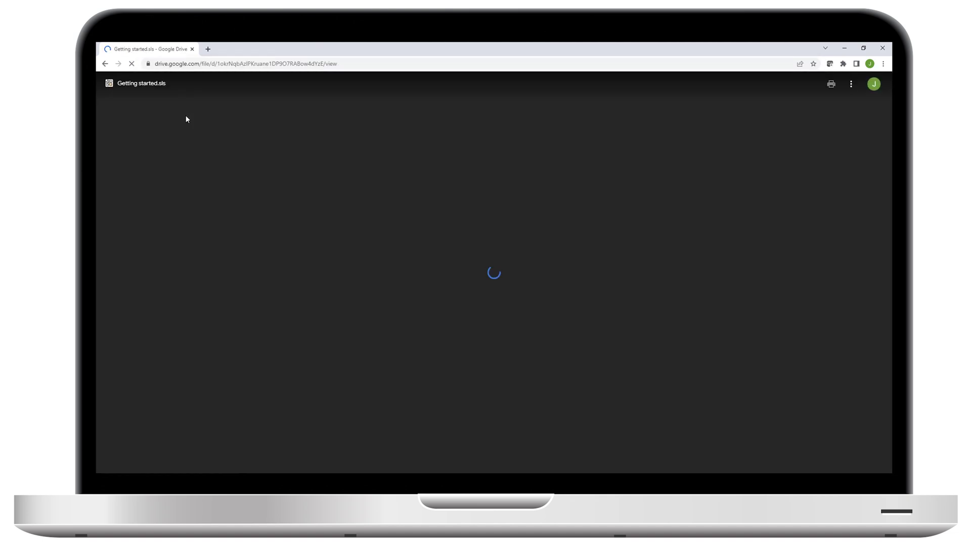